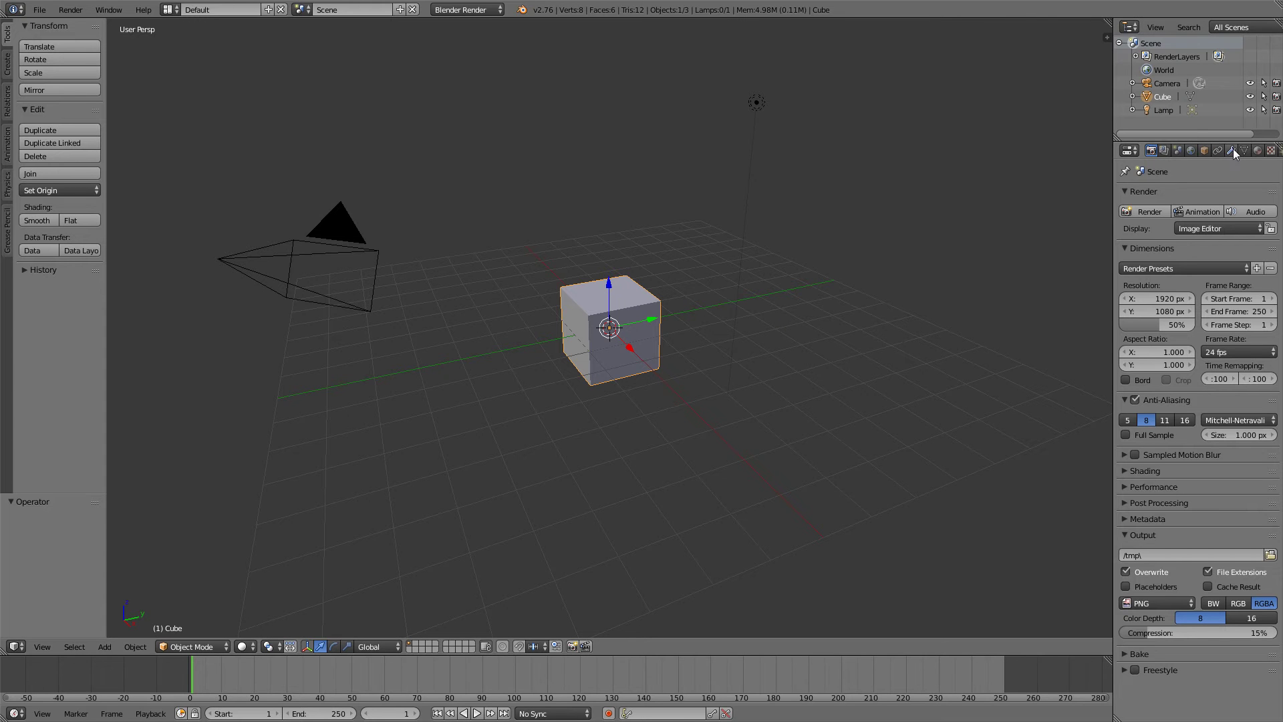
- Add a new particle system to the cube in the Particles tab
scroll(1237, 150, "down", 1)
scroll(1237, 149, "down", 2)
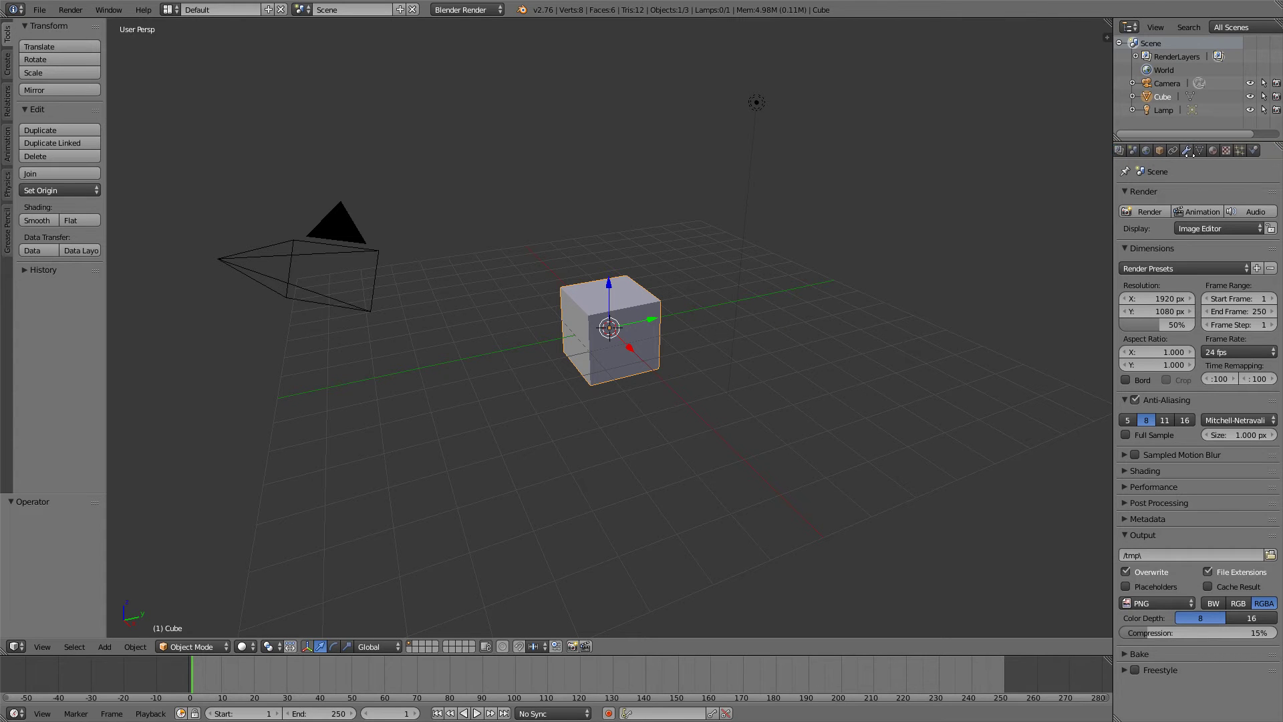
left_click(1237, 150)
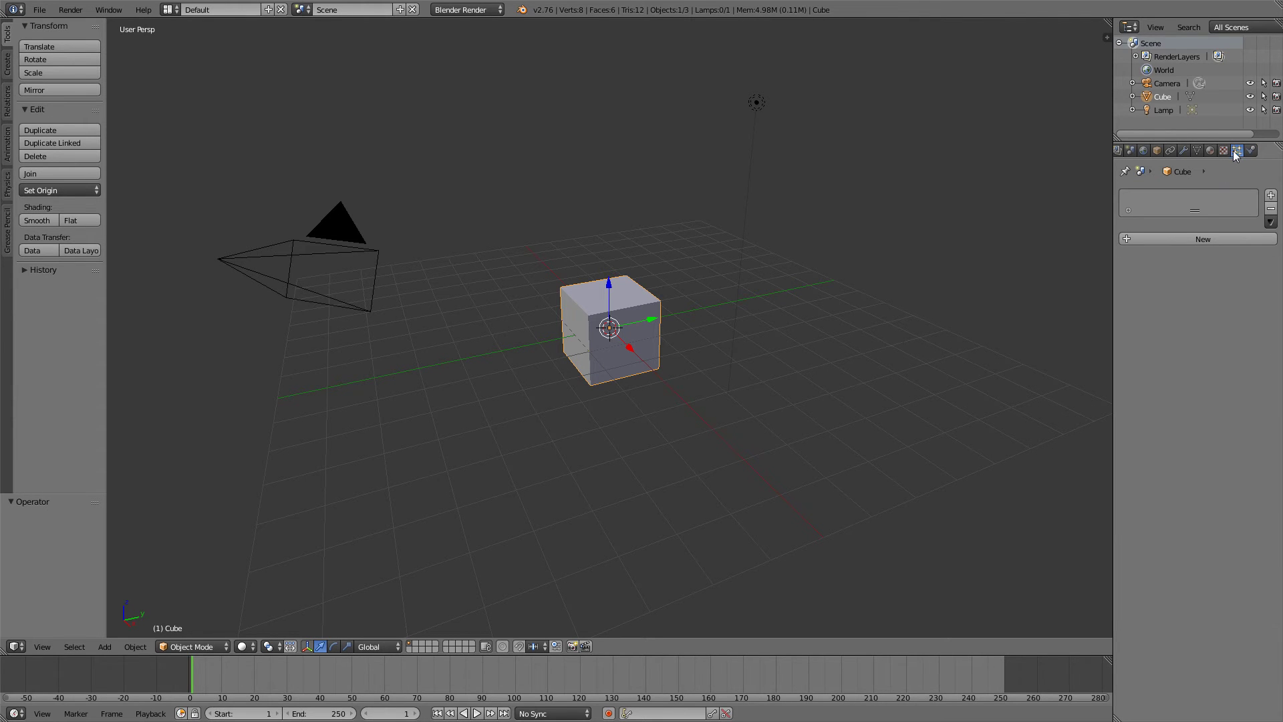
left_click(1191, 238)
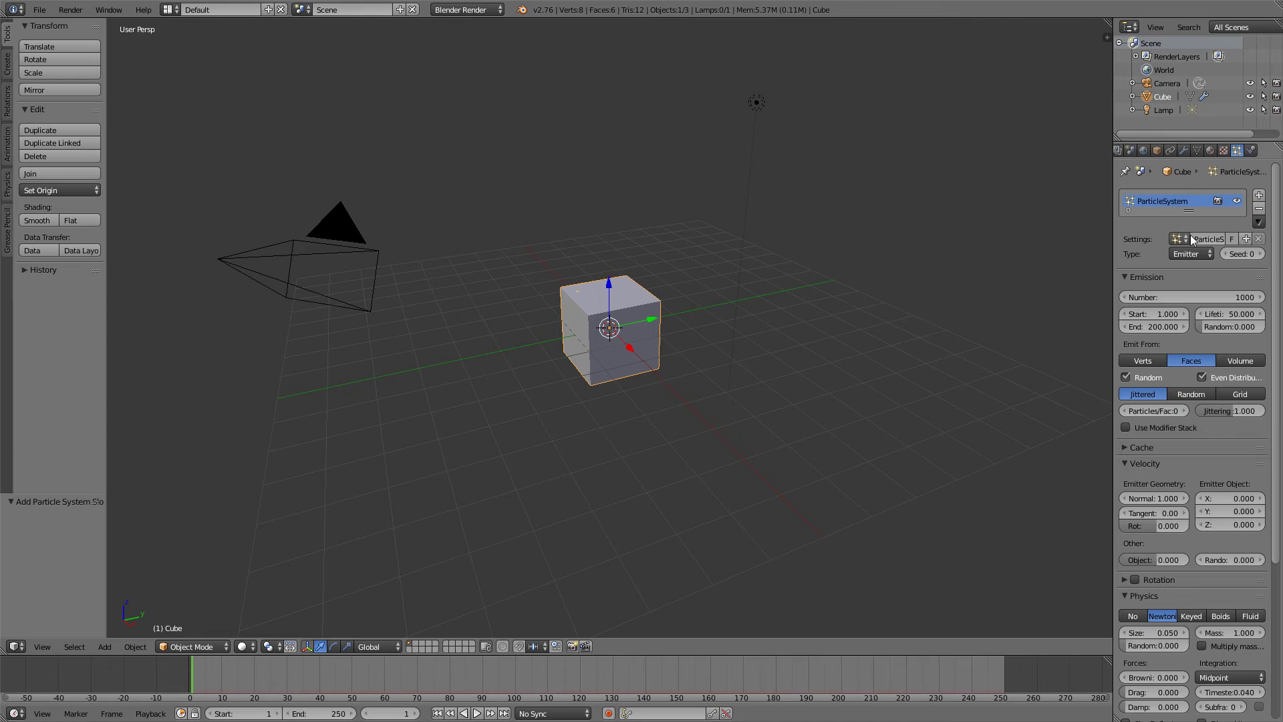
- Play the animation, orbit to a lower angle, and try different particle damping values
scroll(1177, 286, "down", 3)
scroll(1178, 286, "down", 3)
scroll(1169, 289, "down", 1)
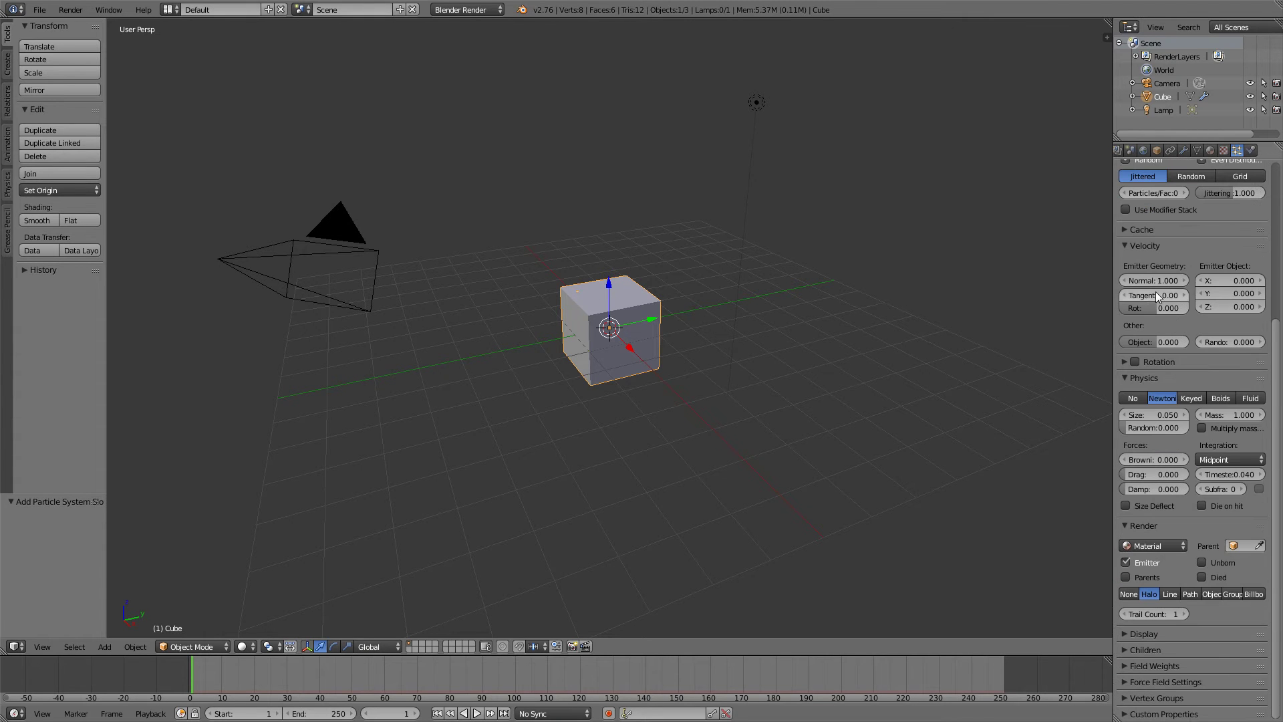
key("alt+a")
middle_click_drag(623, 295, 659, 280)
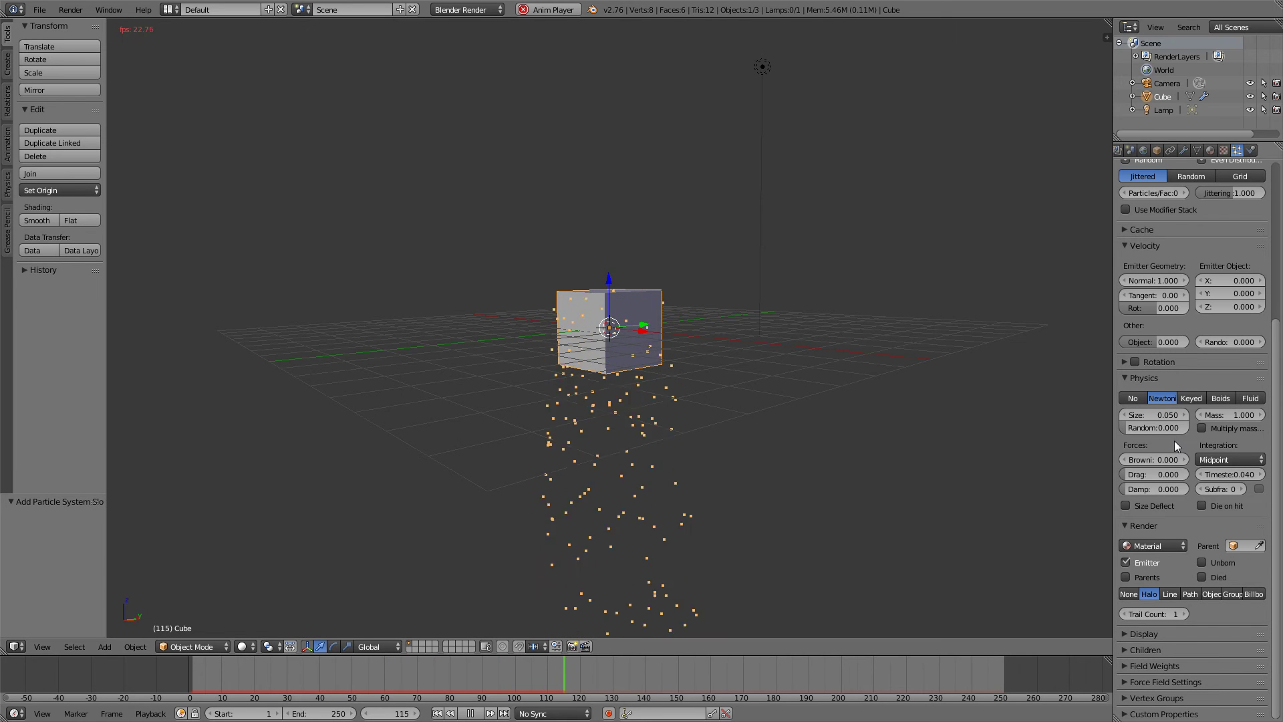
mouse_move(1132, 492)
left_mouse_down()
mouse_move(1177, 491)
mouse_move(989, 483)
left_mouse_up()
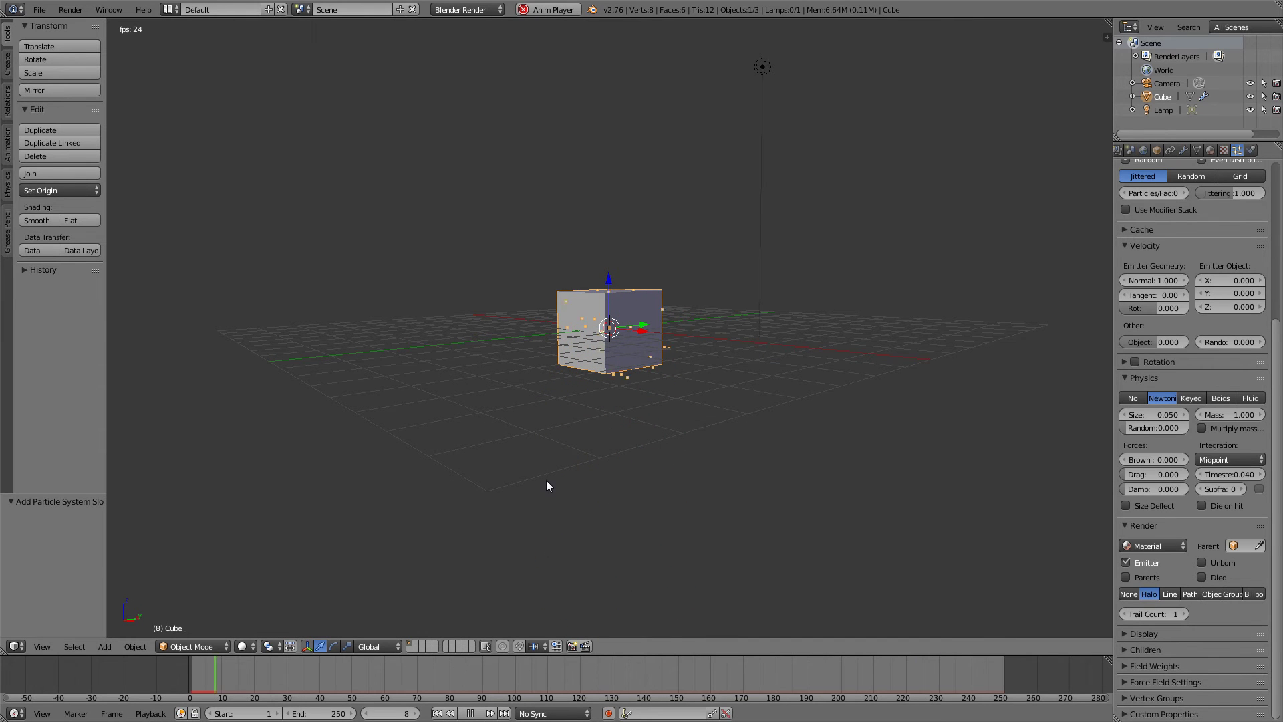
- Stop at frame 60, raise particle damping to 1, and replay from the start
key("alt+a")
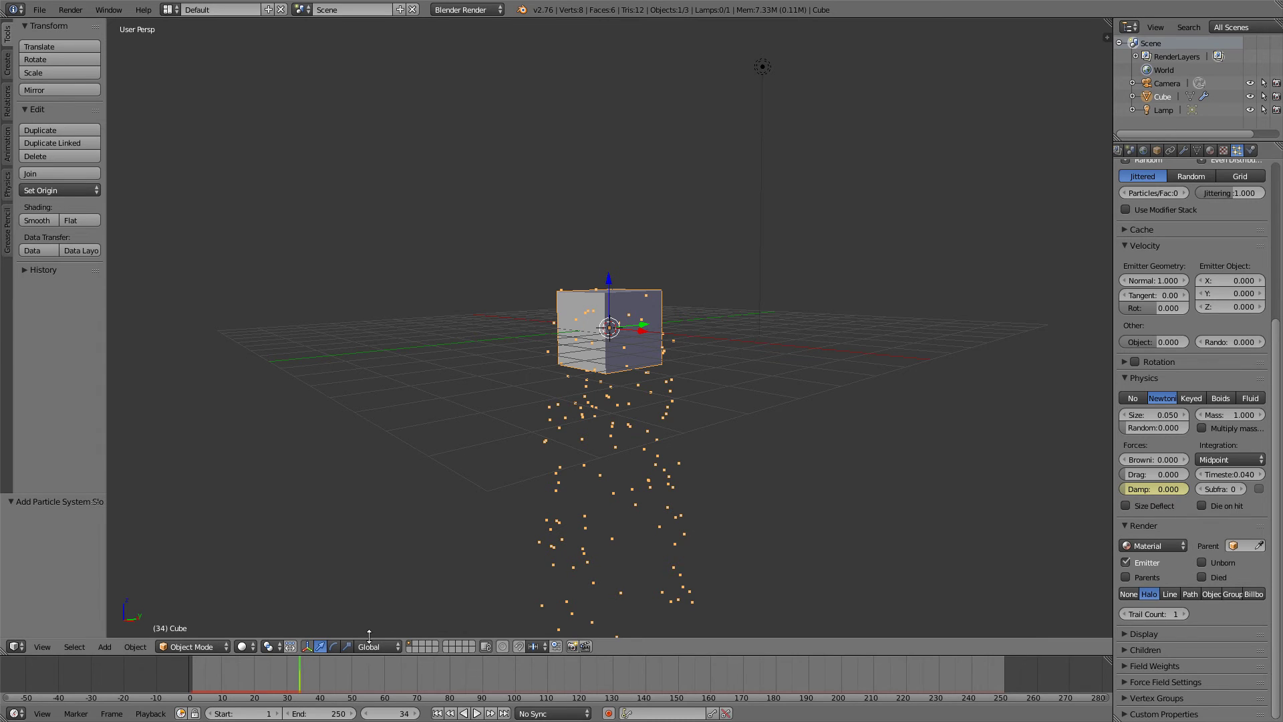
key("alt+a")
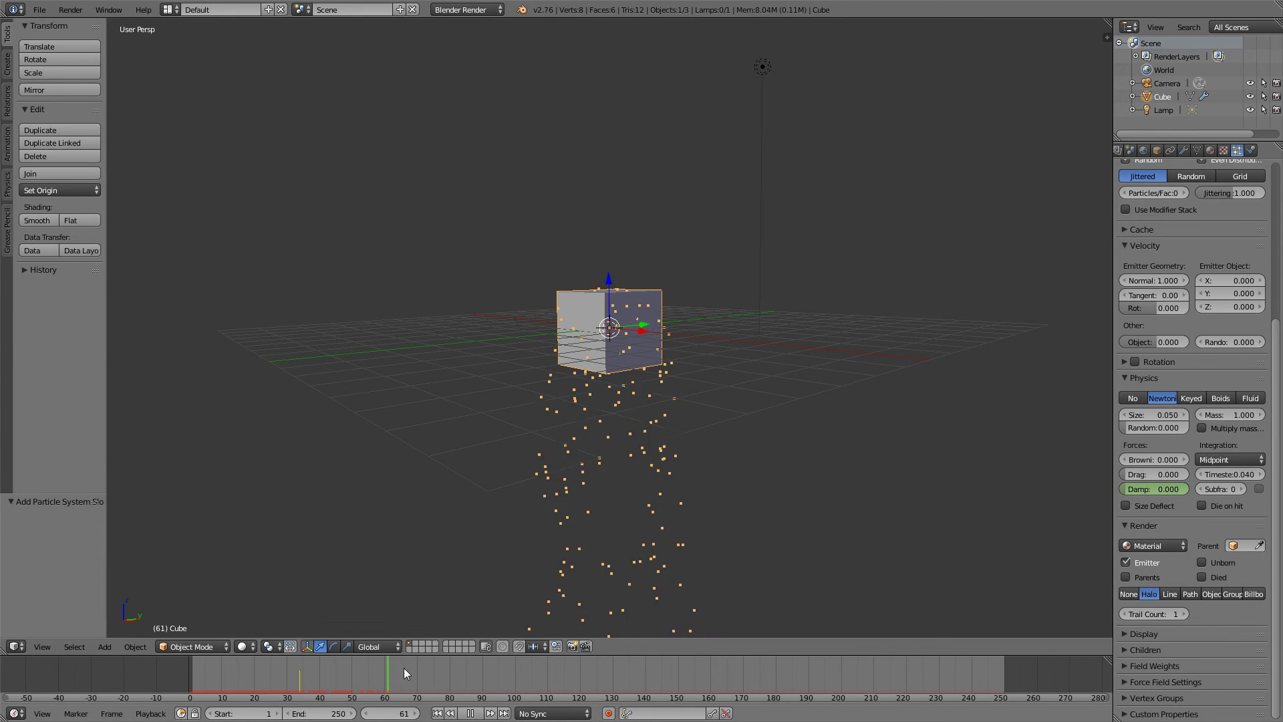
key("alt+a")
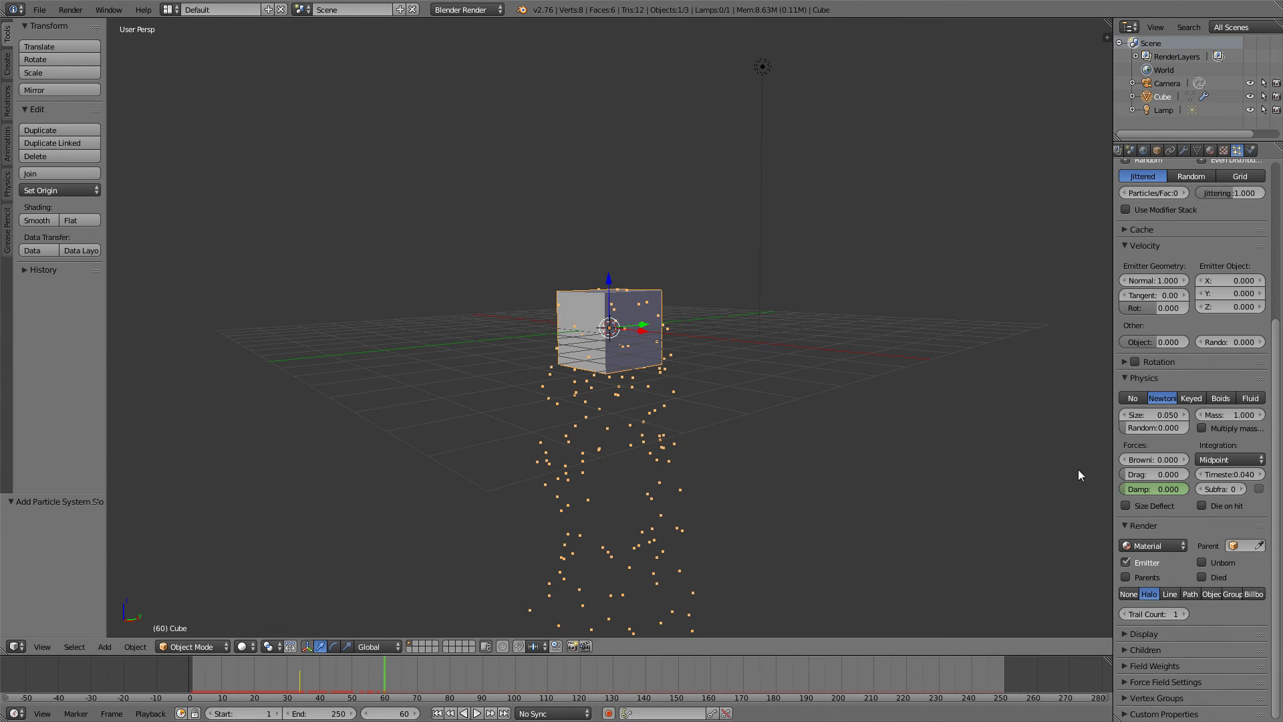
left_click_drag(1140, 488, 1177, 492)
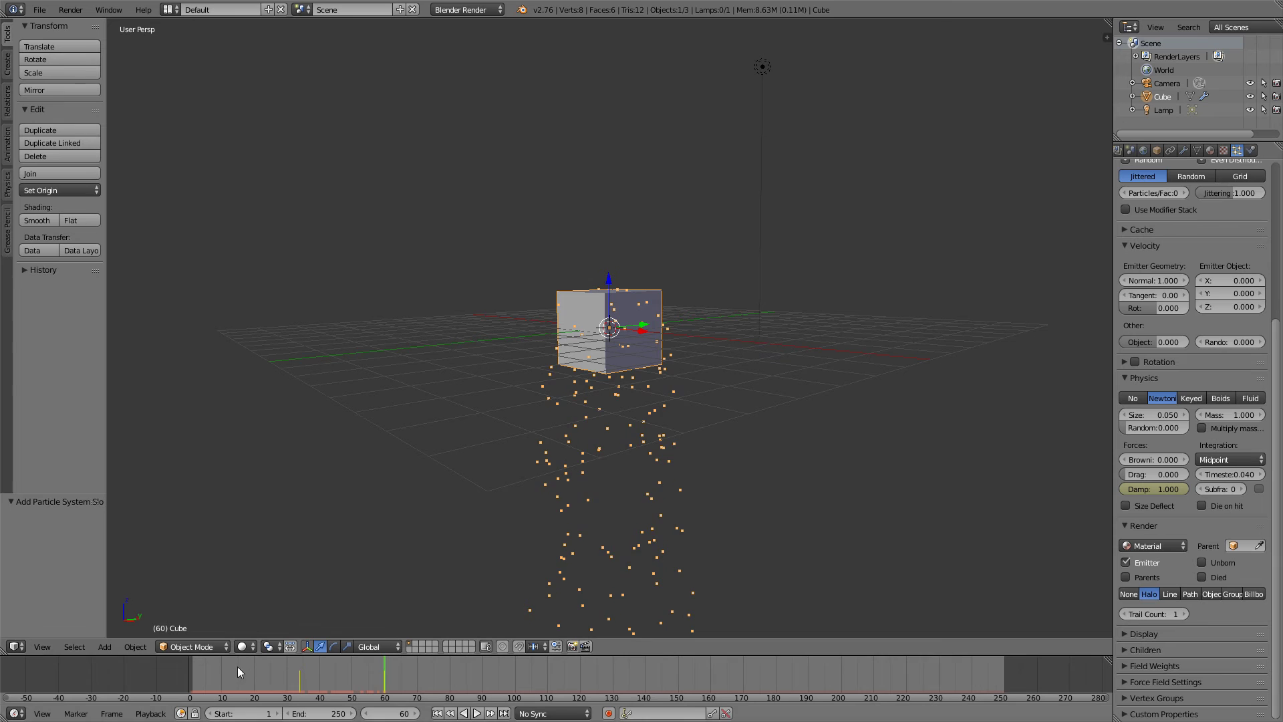
left_click(194, 667)
key("alt+a")
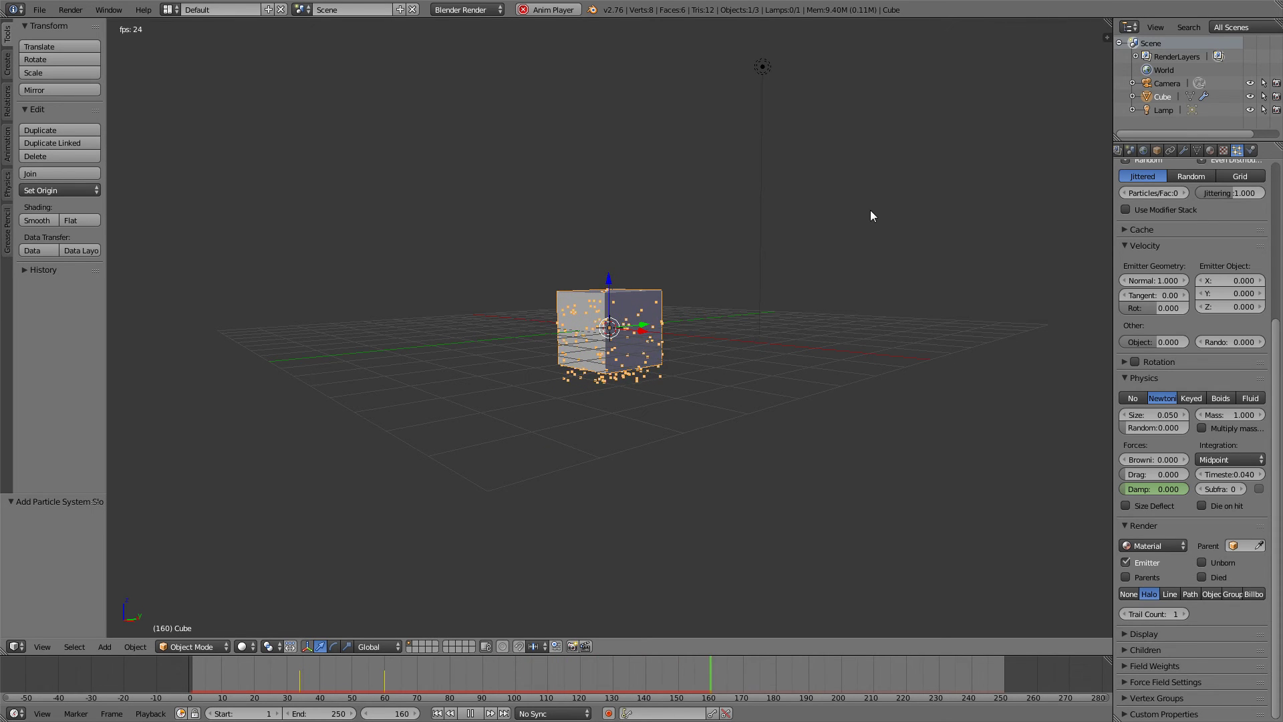
- Stop playback and show the cube's material settings
key("alt+a")
scroll(1203, 296, "up", 5)
scroll(1203, 296, "up", 2)
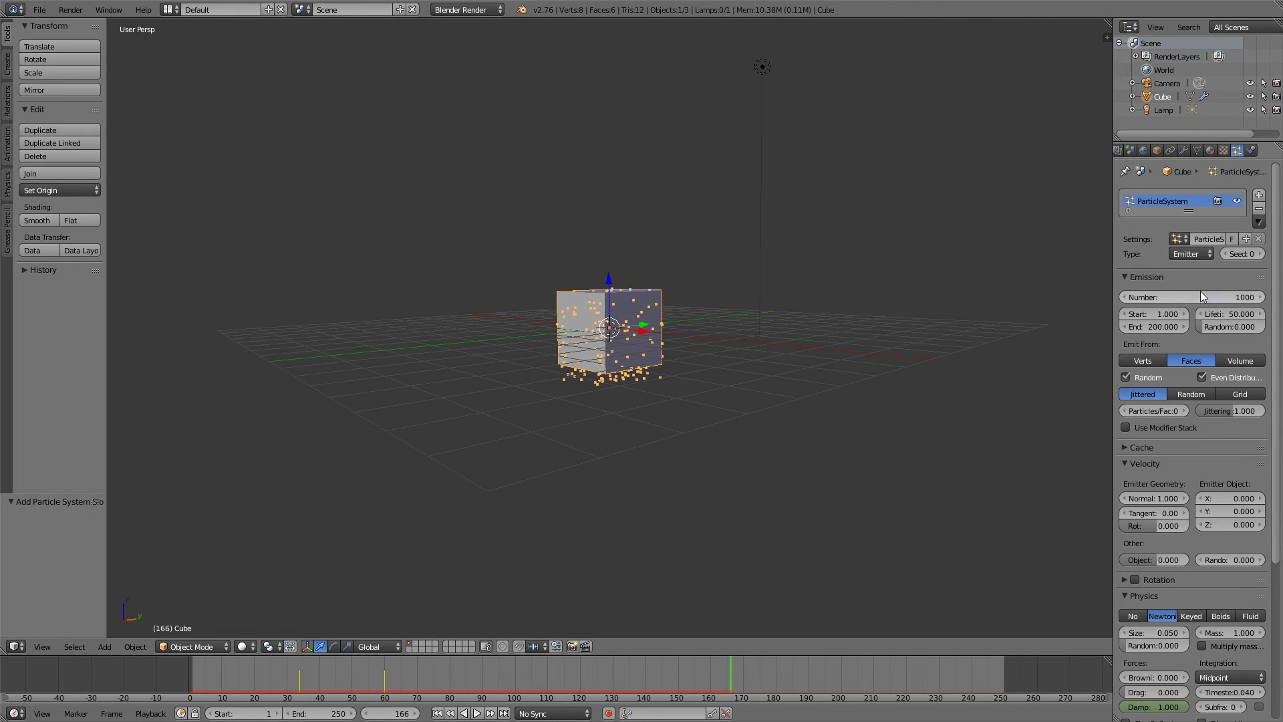
left_click(1210, 150)
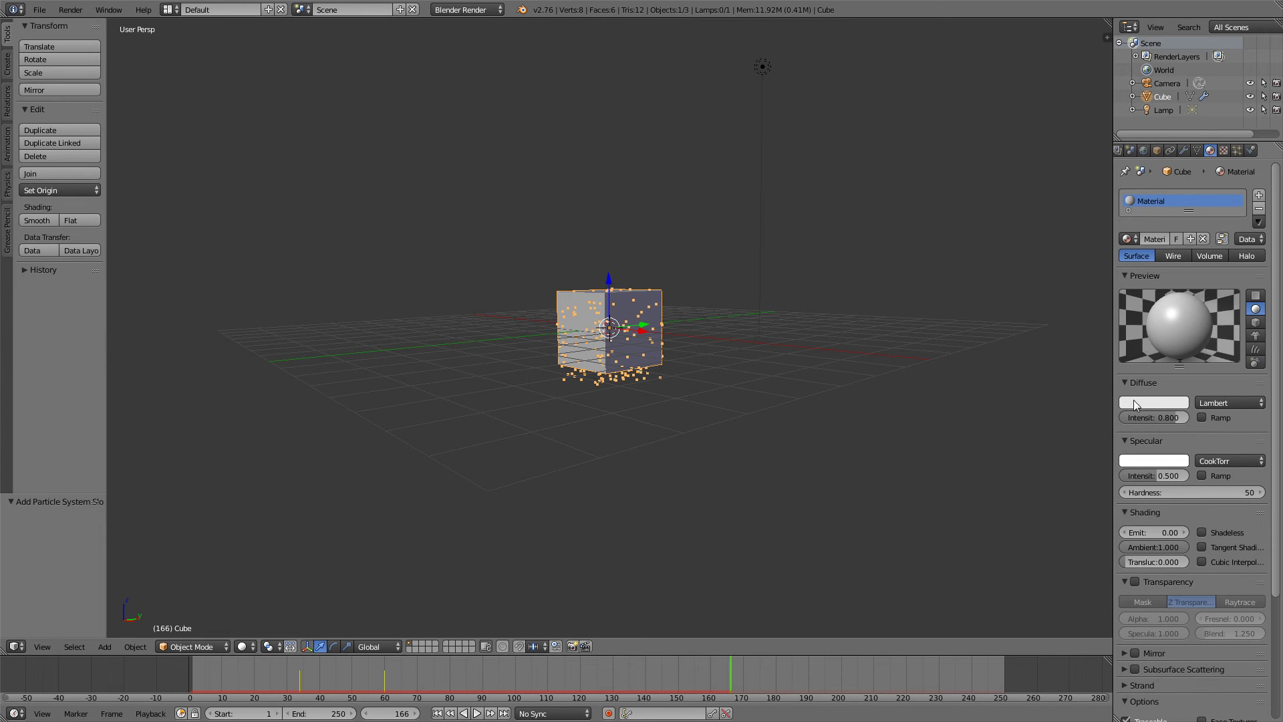
- Switch the render engine to Cycles, enable material nodes, and expand the viewport settings
left_click(468, 10)
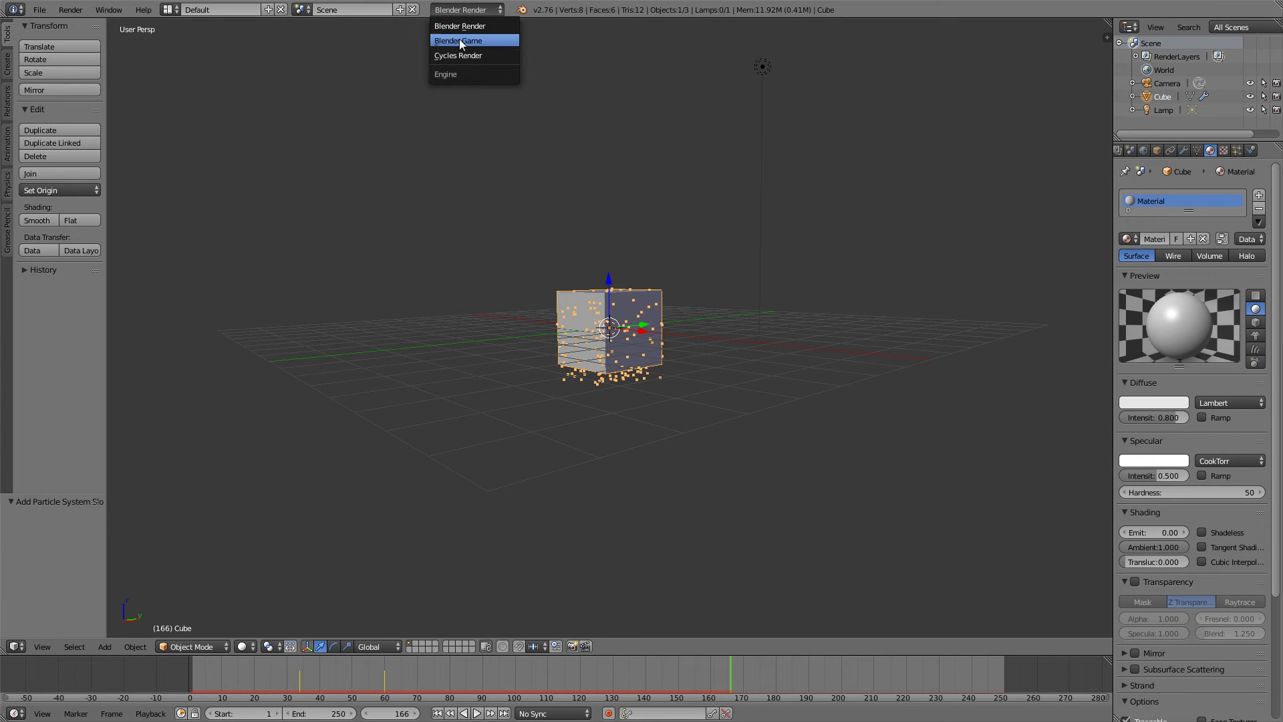
left_click(457, 56)
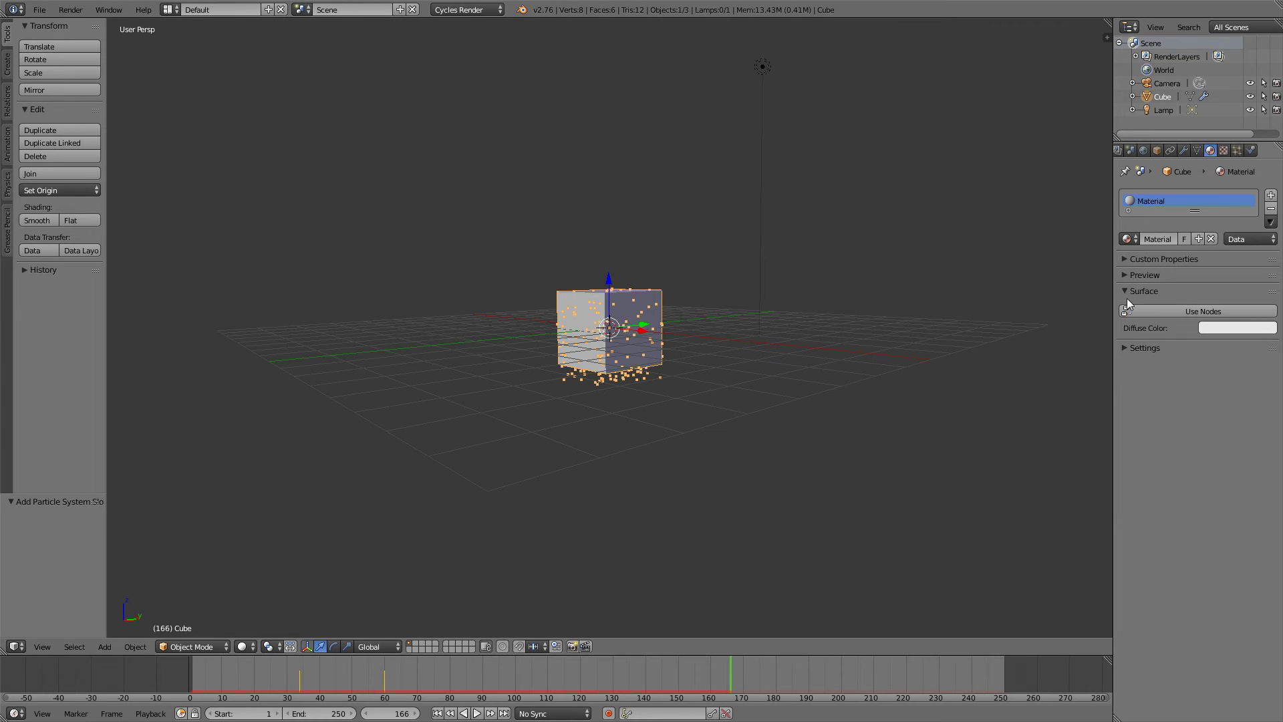
left_click(1154, 312)
left_click(1122, 445)
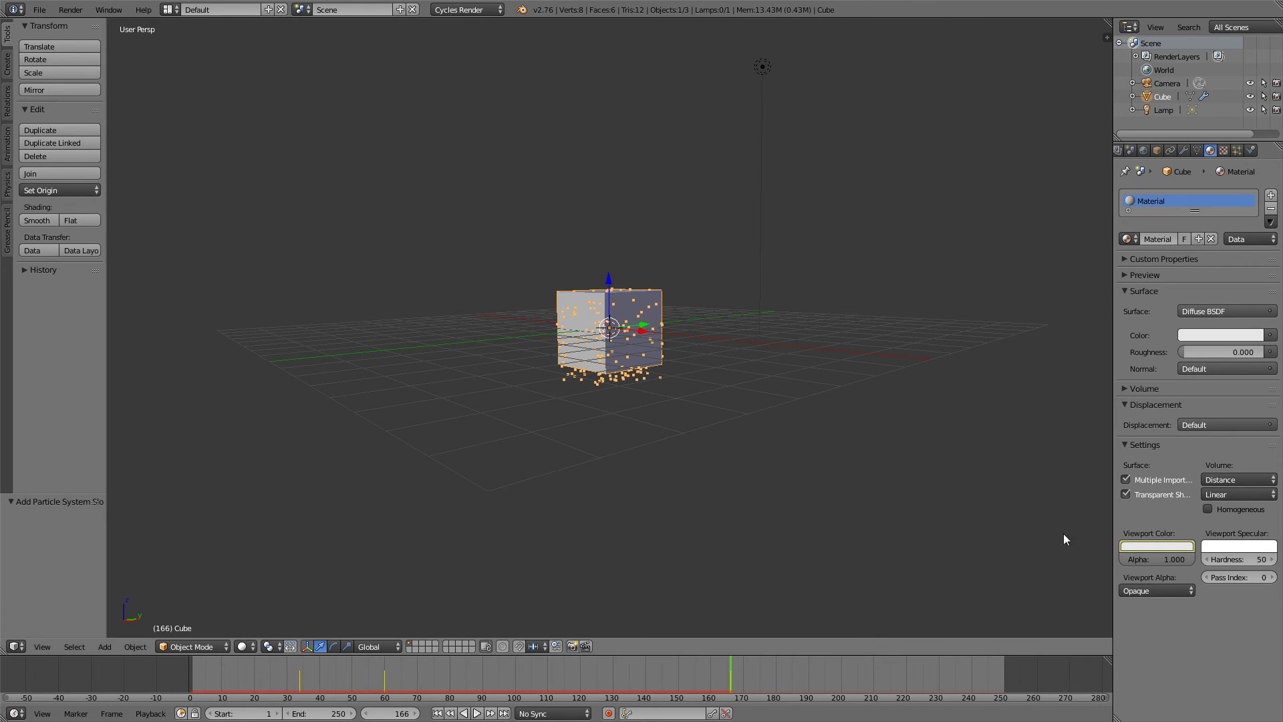
- Keyframe the cube's viewport colour as red at frame 175, then replay from an earlier frame
left_click_drag(723, 682, 759, 675)
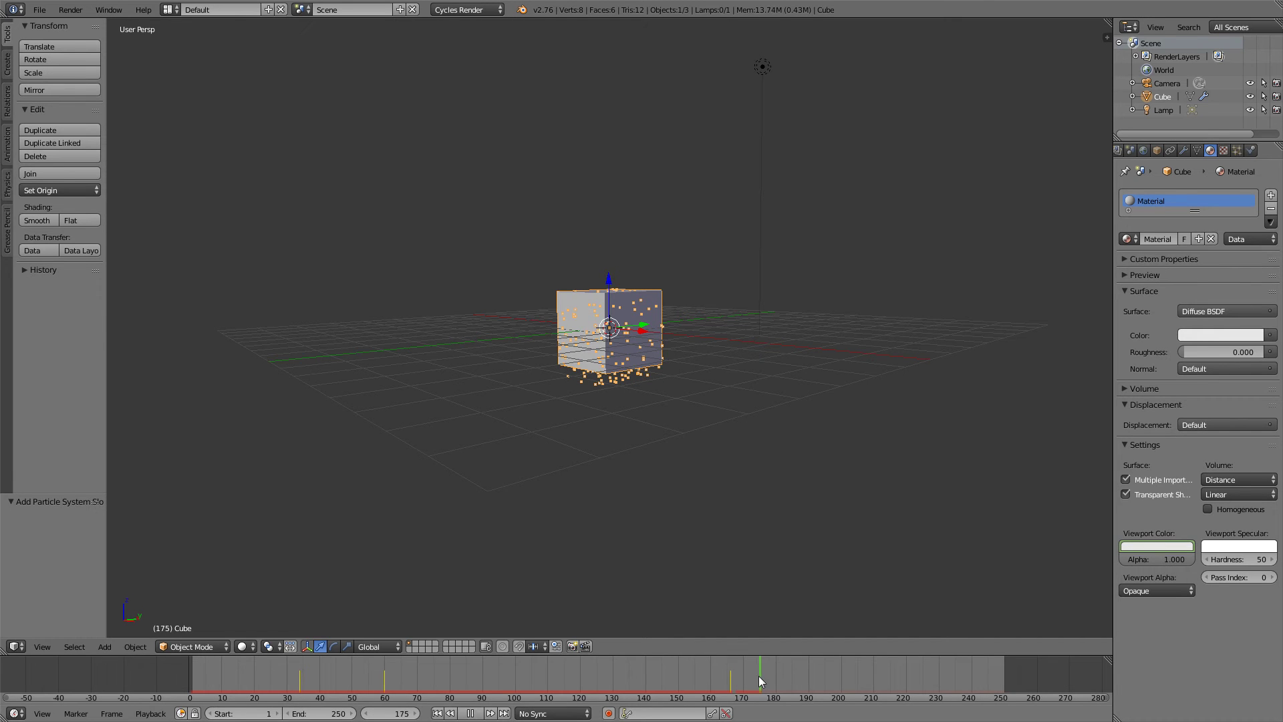
left_click(1132, 545)
left_click_drag(1145, 423, 1120, 466)
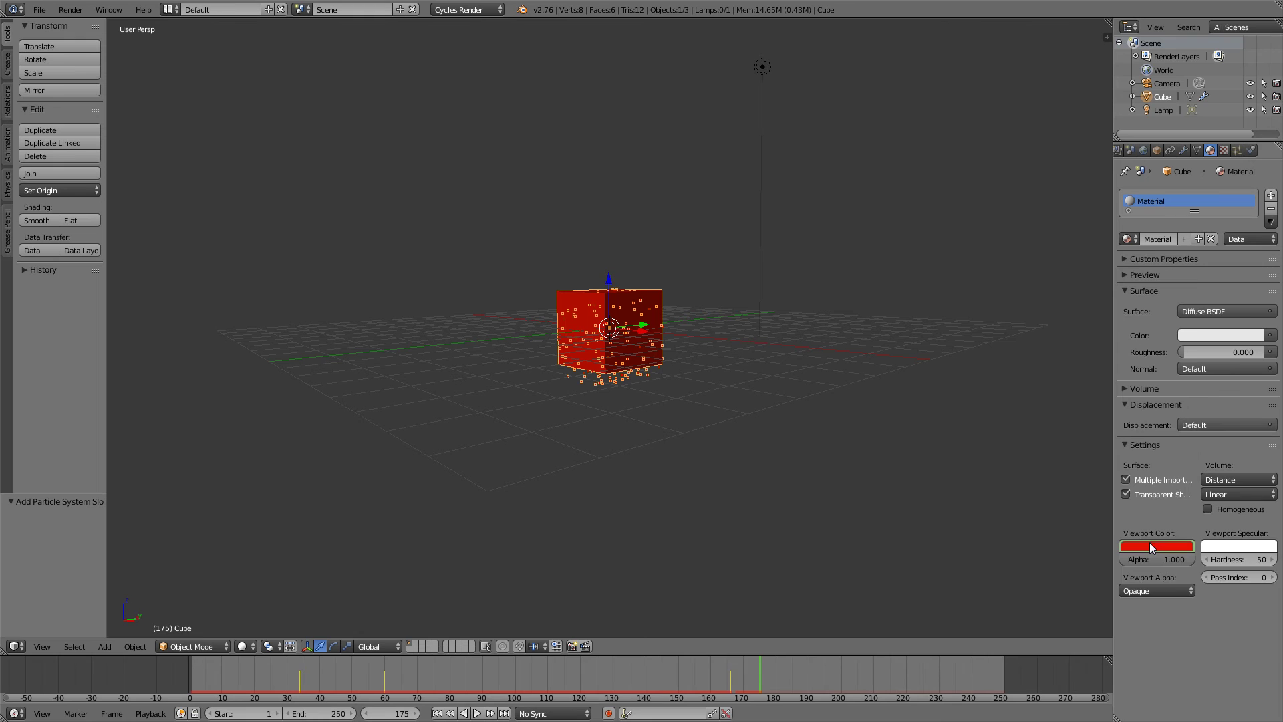
key("i")
left_click(691, 671)
key("alt+a")
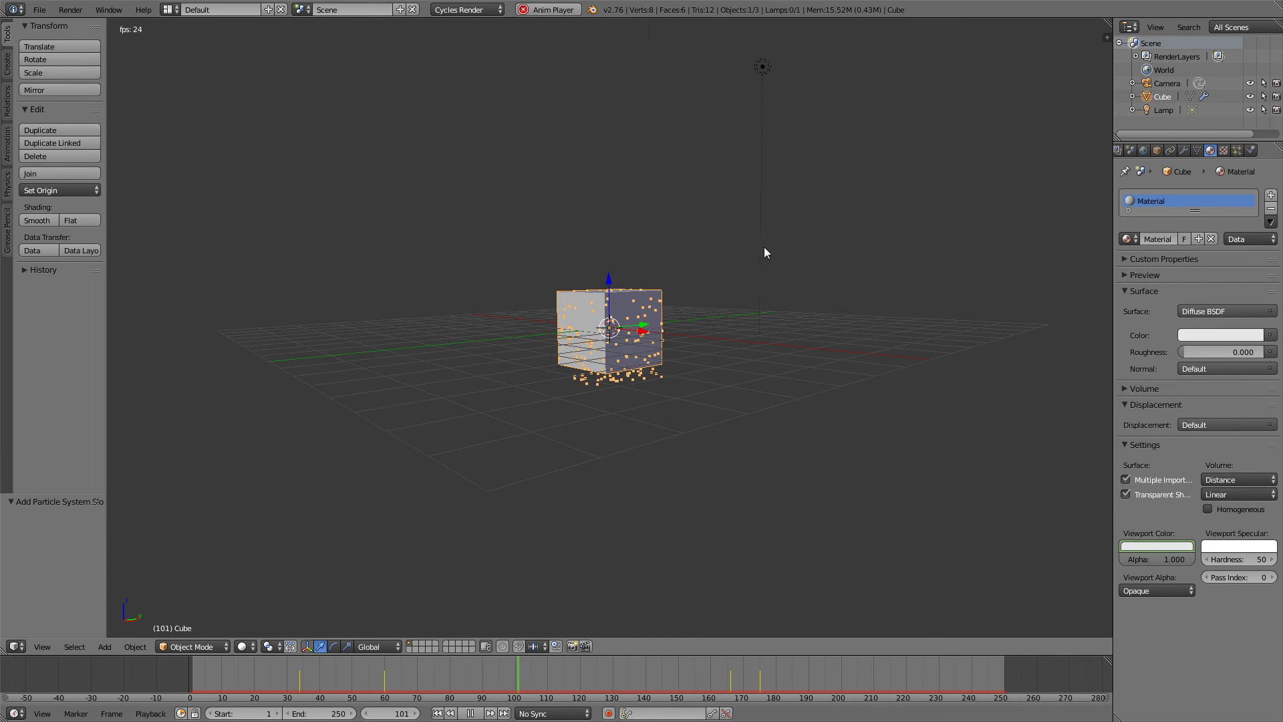
- Stop at frame 102 and keyframe the viewport colour and particle settings there
key("alt+a")
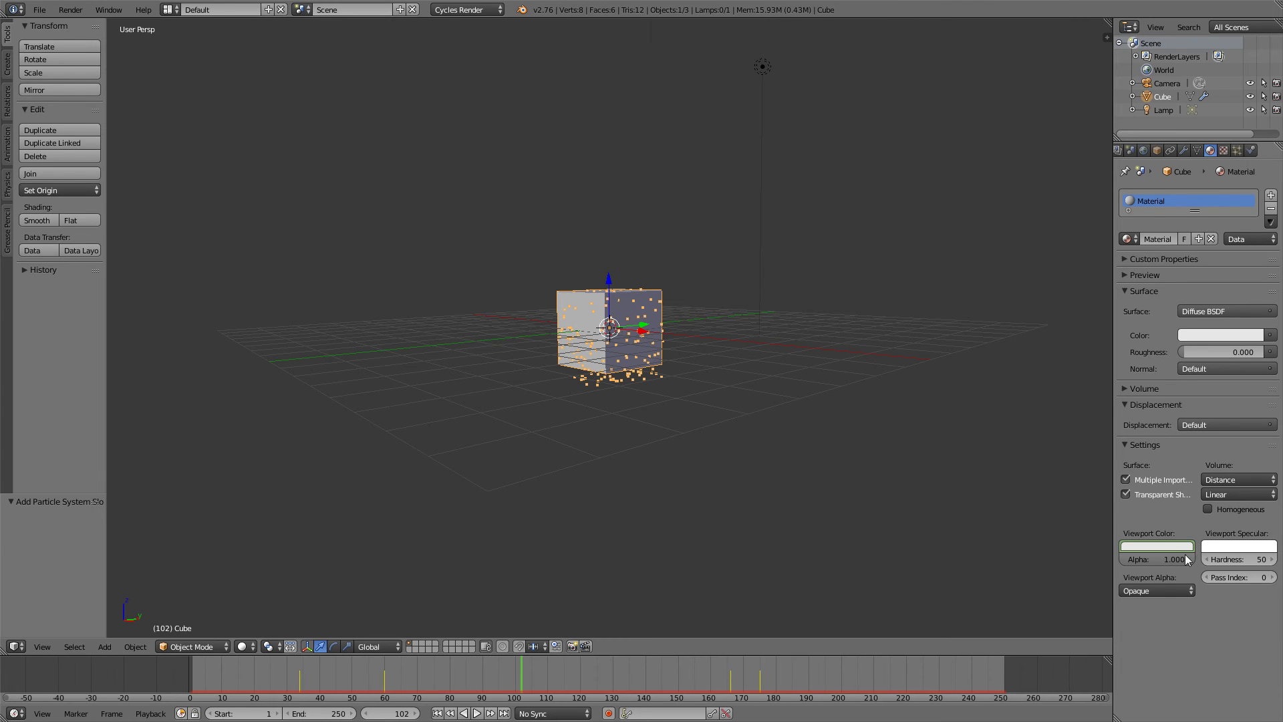
key("i")
key("i")
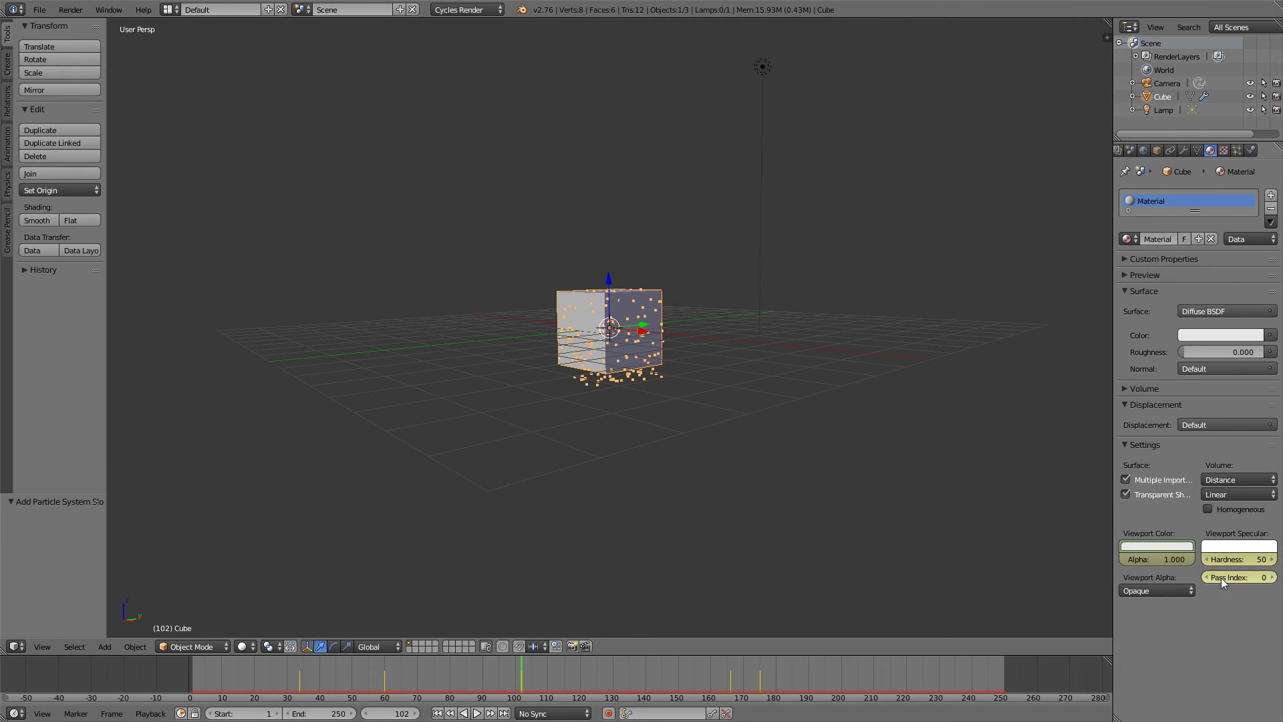
left_click(1251, 150)
left_click(1238, 151)
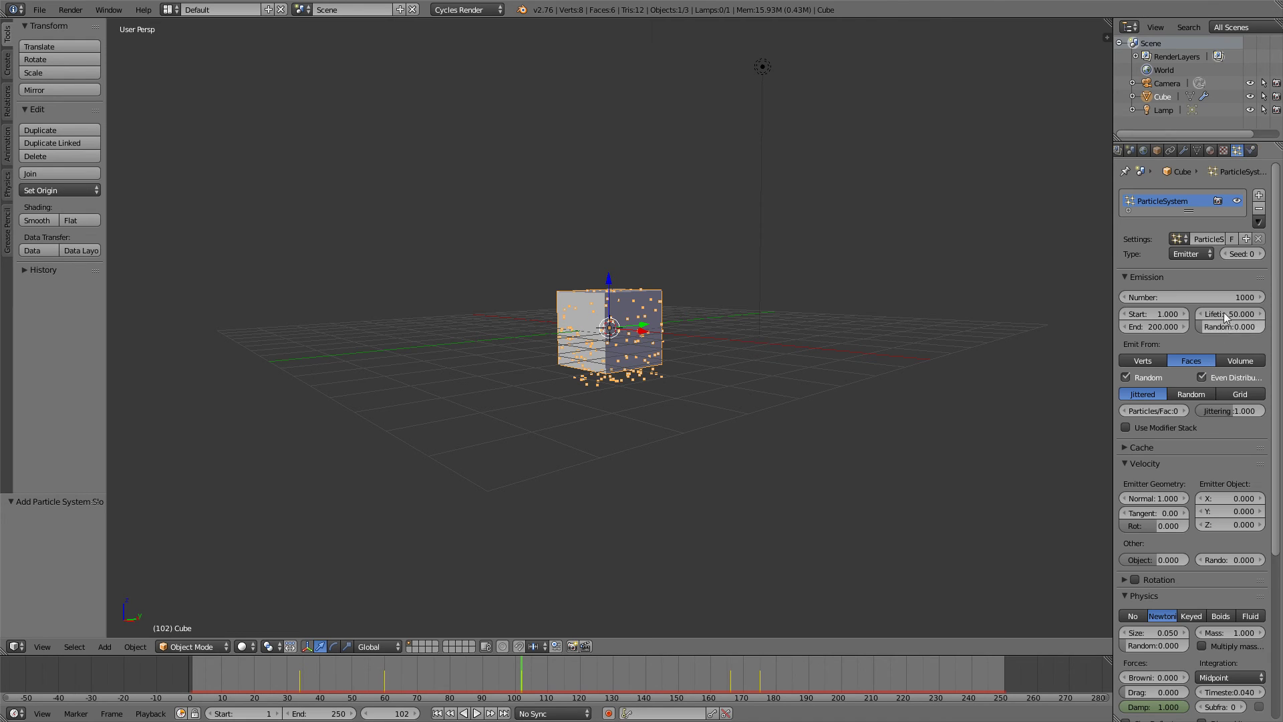
key("i")
key("i")
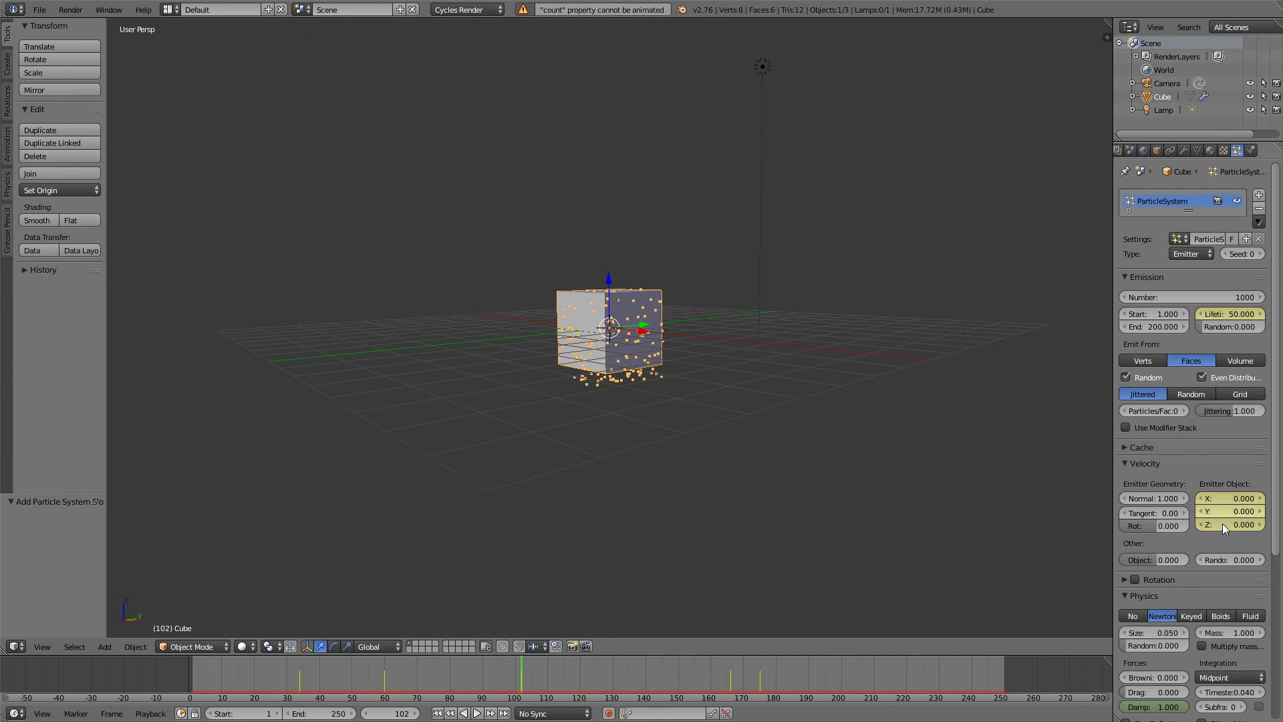
- Show the cube's modifier stack and orbit the view to bring the camera into sight
left_click(1157, 150)
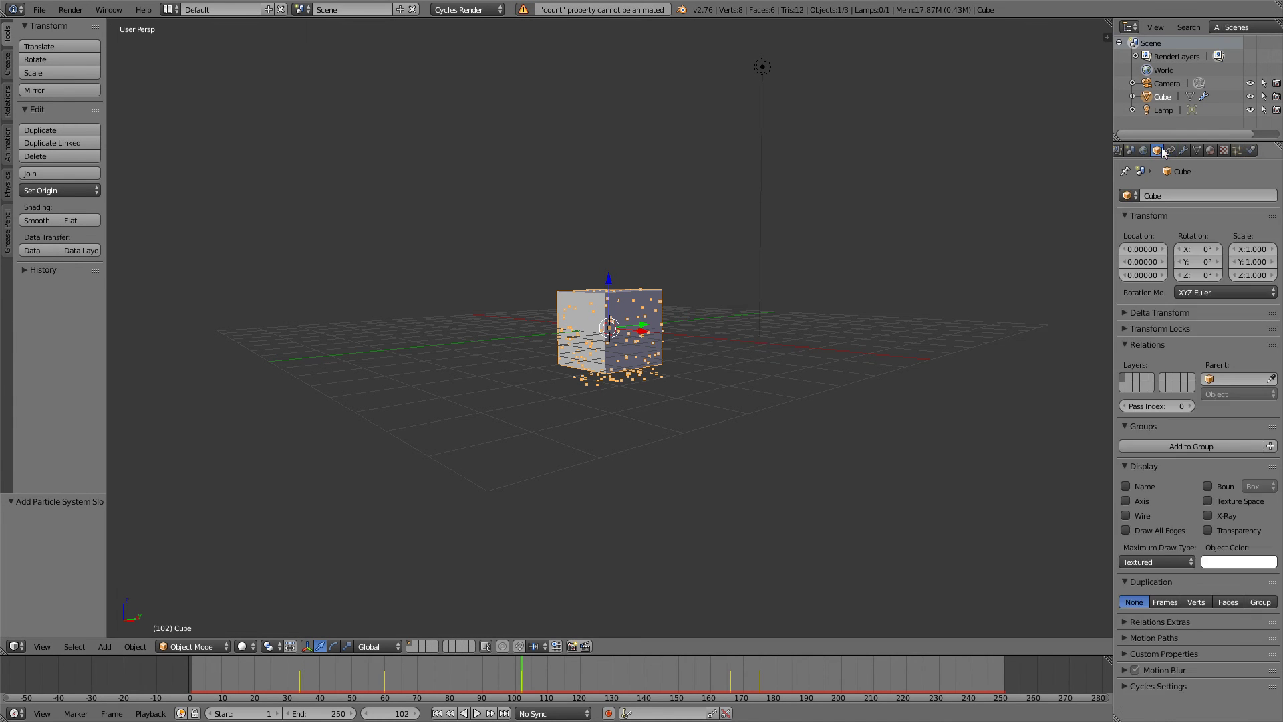
left_click(1184, 150)
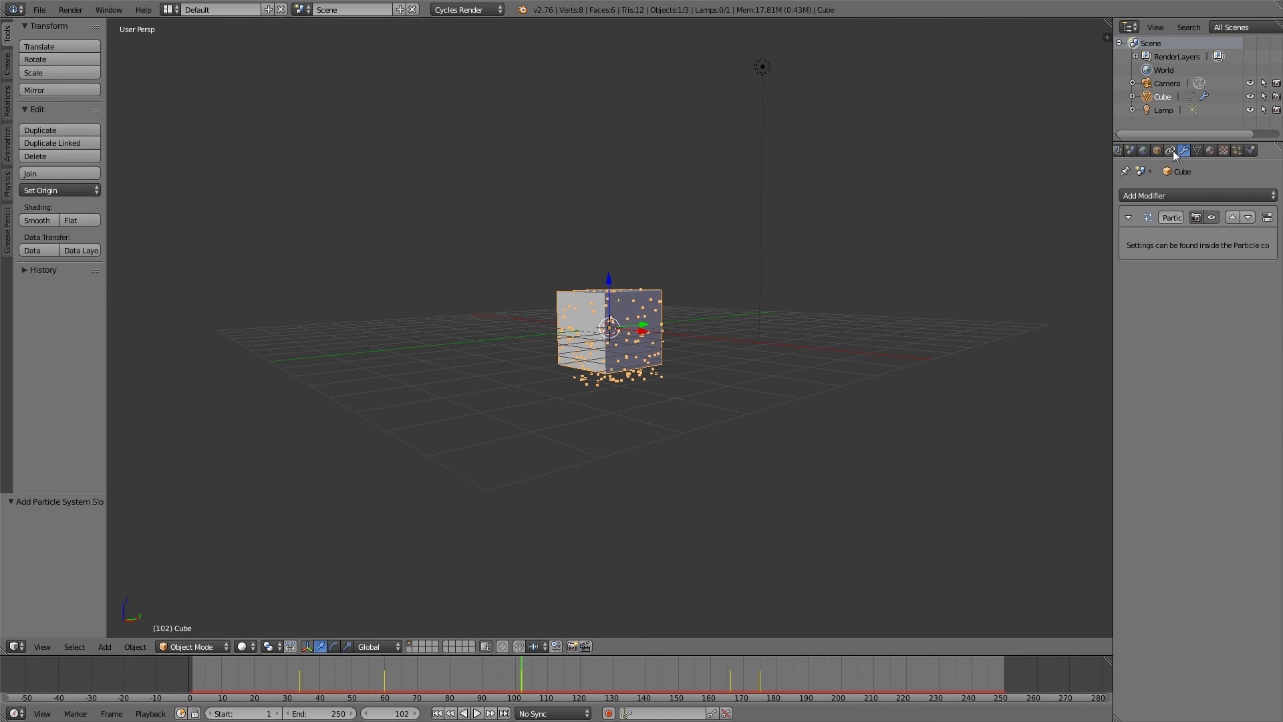
middle_click_drag(752, 274, 809, 276)
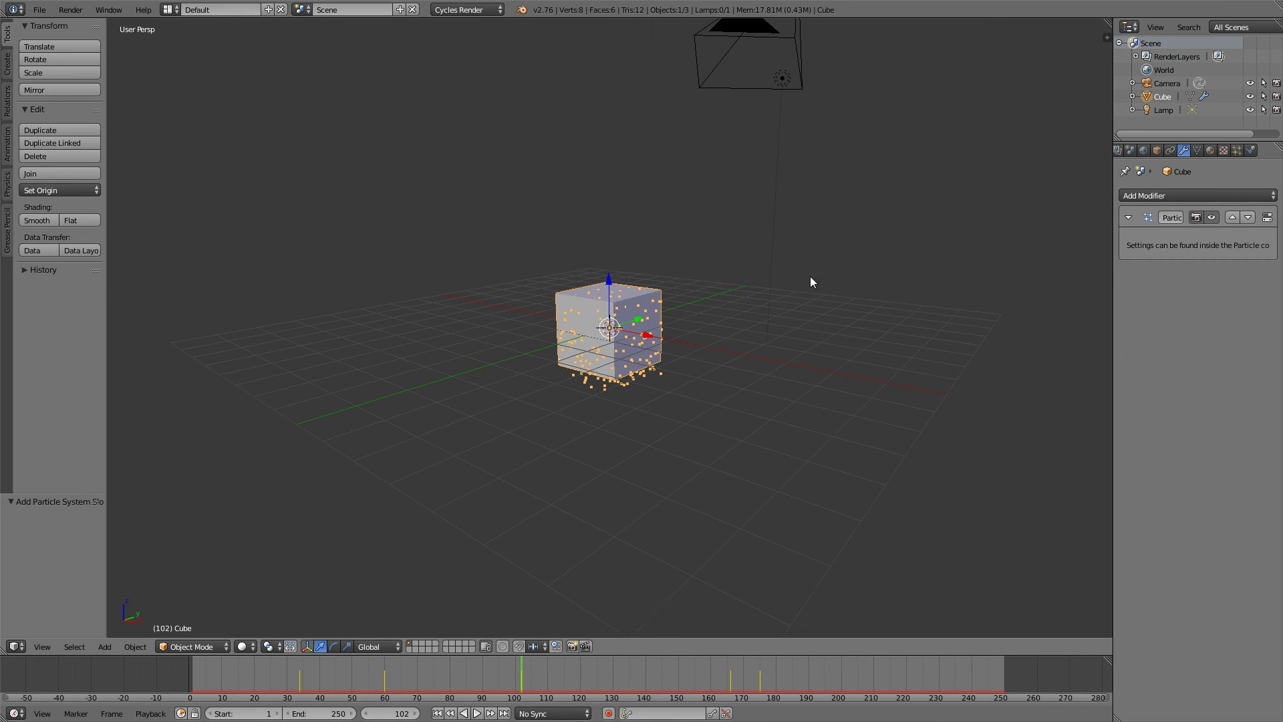
- Add an Array modifier with 6 copies and relative X offset 1.1, keyed at frame 102
left_click(1160, 196)
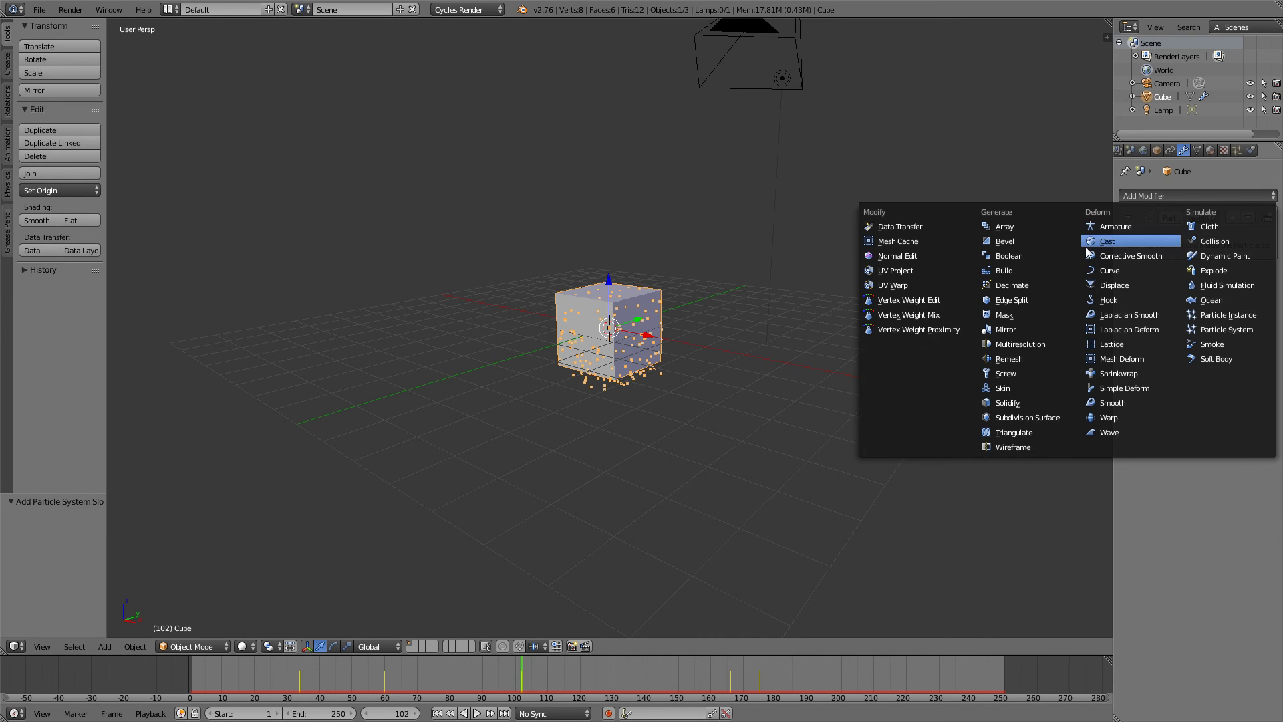
left_click(1026, 227)
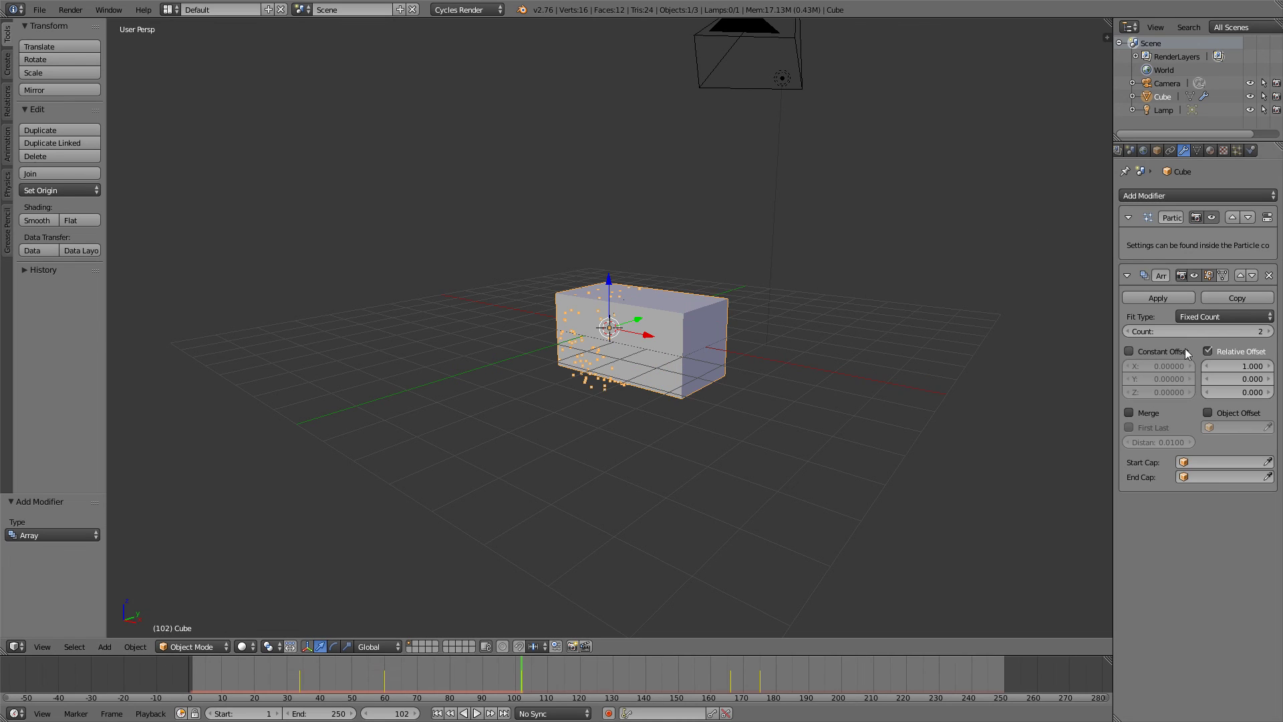
left_click(1266, 332)
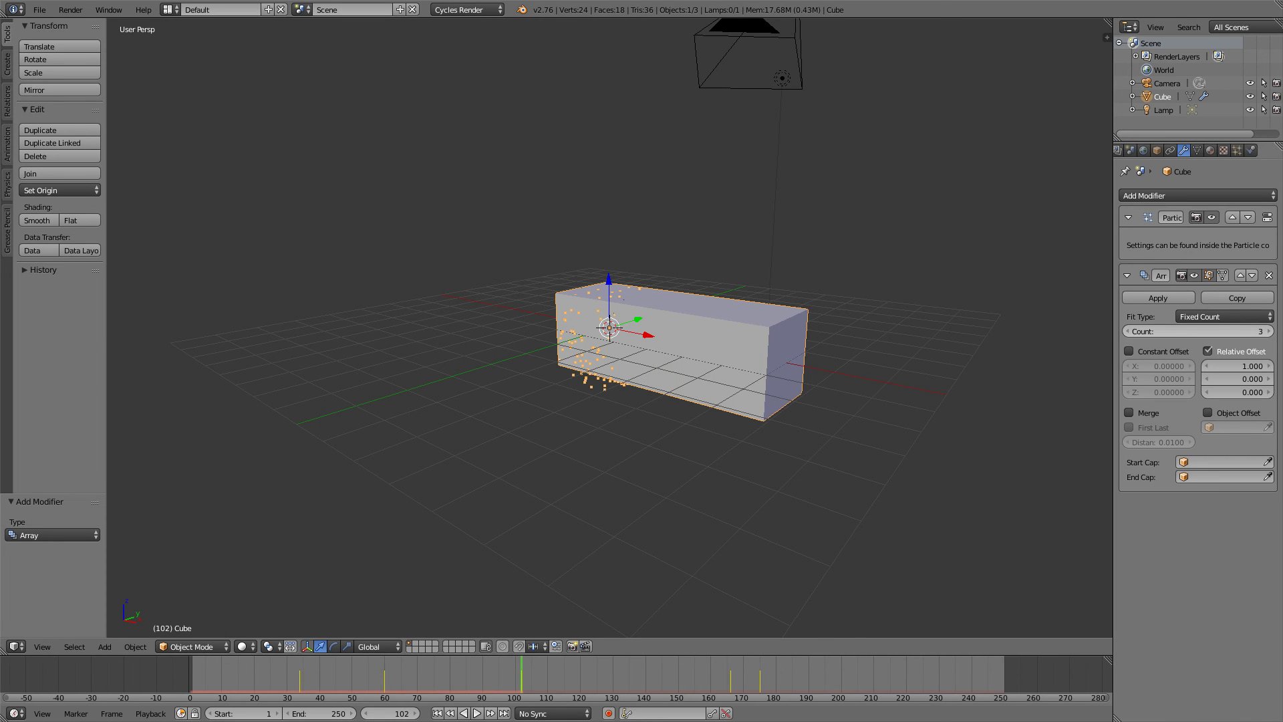
left_click(1267, 332)
left_click(1267, 332)
left_click(1267, 365)
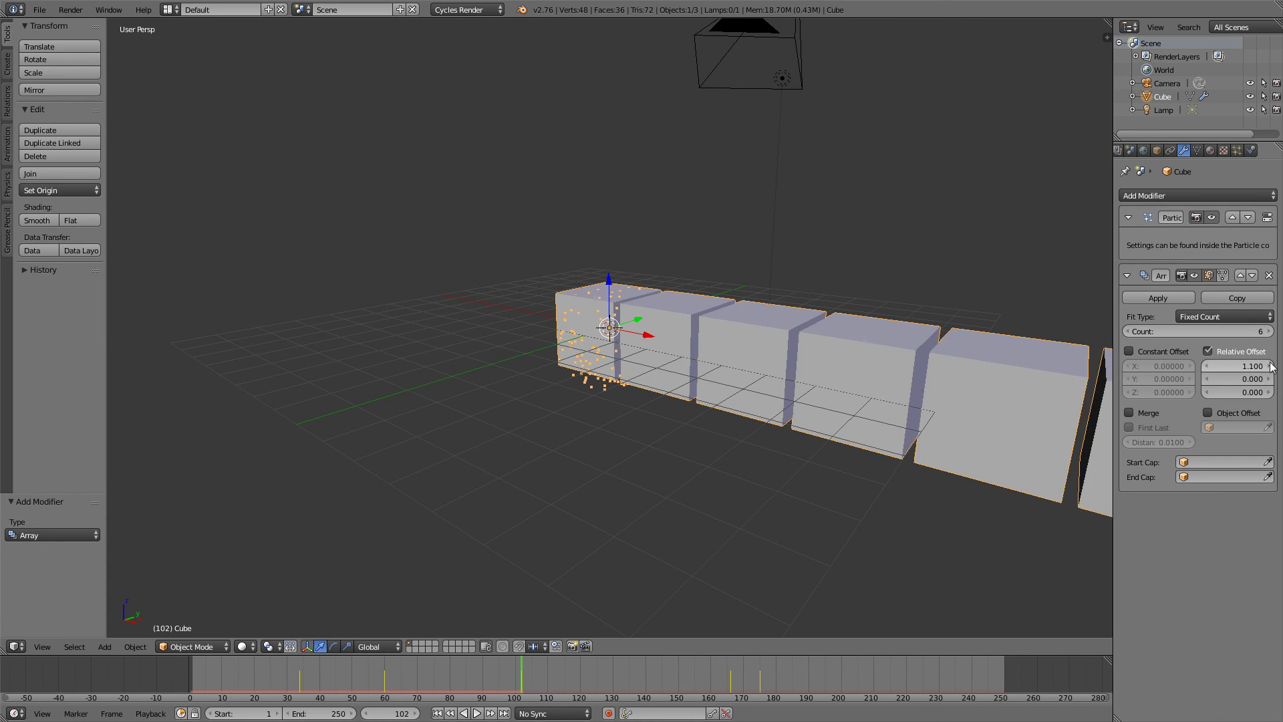
scroll(936, 395, "down", 4)
middle_click_drag(916, 395, 1003, 390)
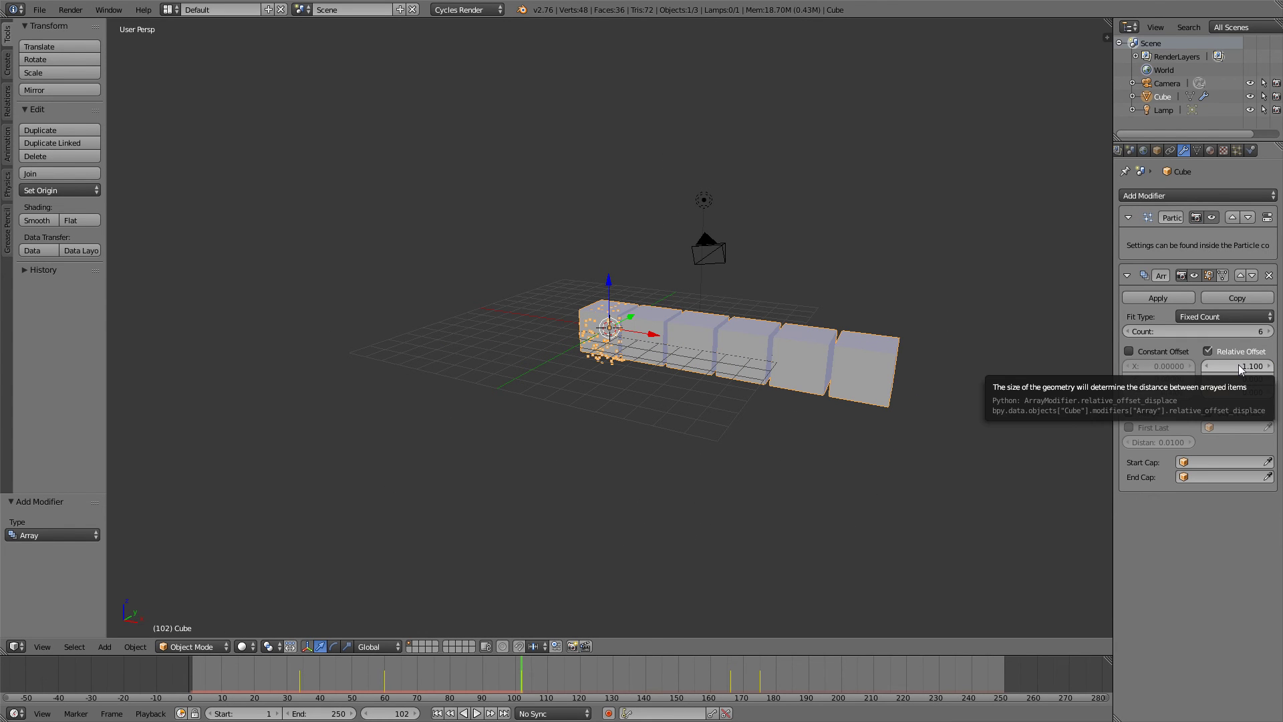
key("i")
- Key the relative X offset at 9.6 on frame 118, then replay from frame 94
key("alt+a")
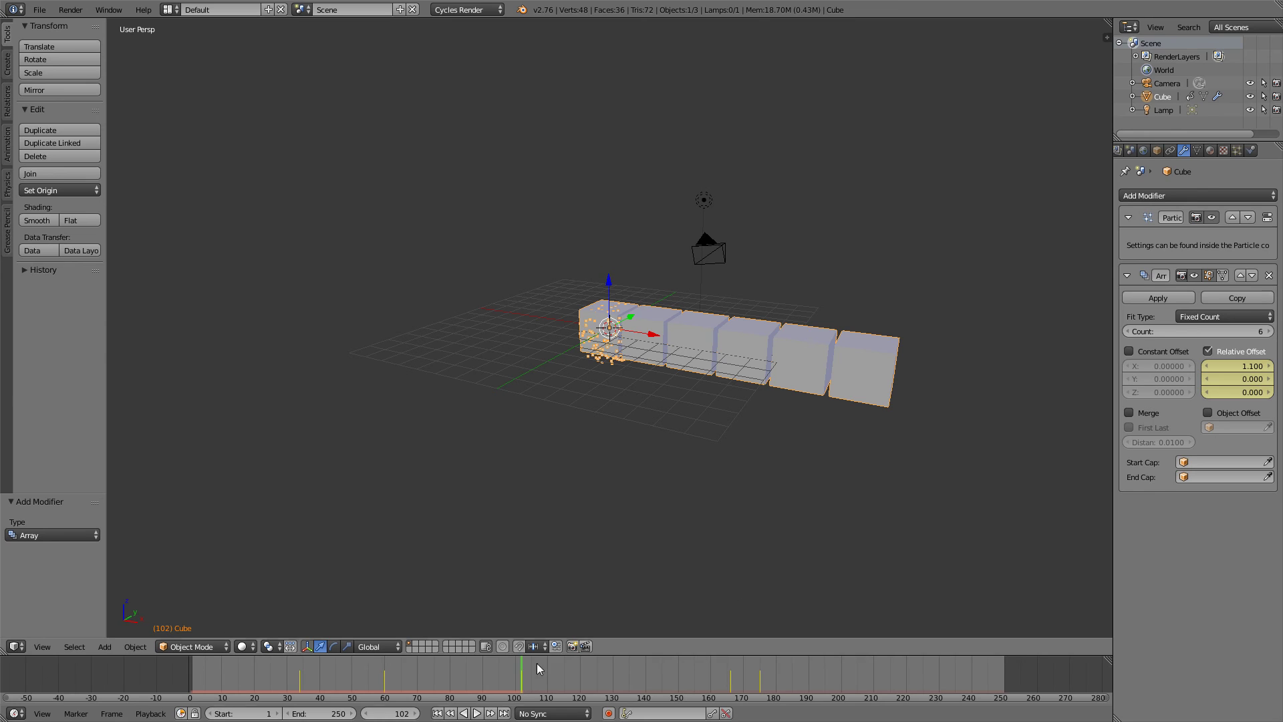
key("alt+a")
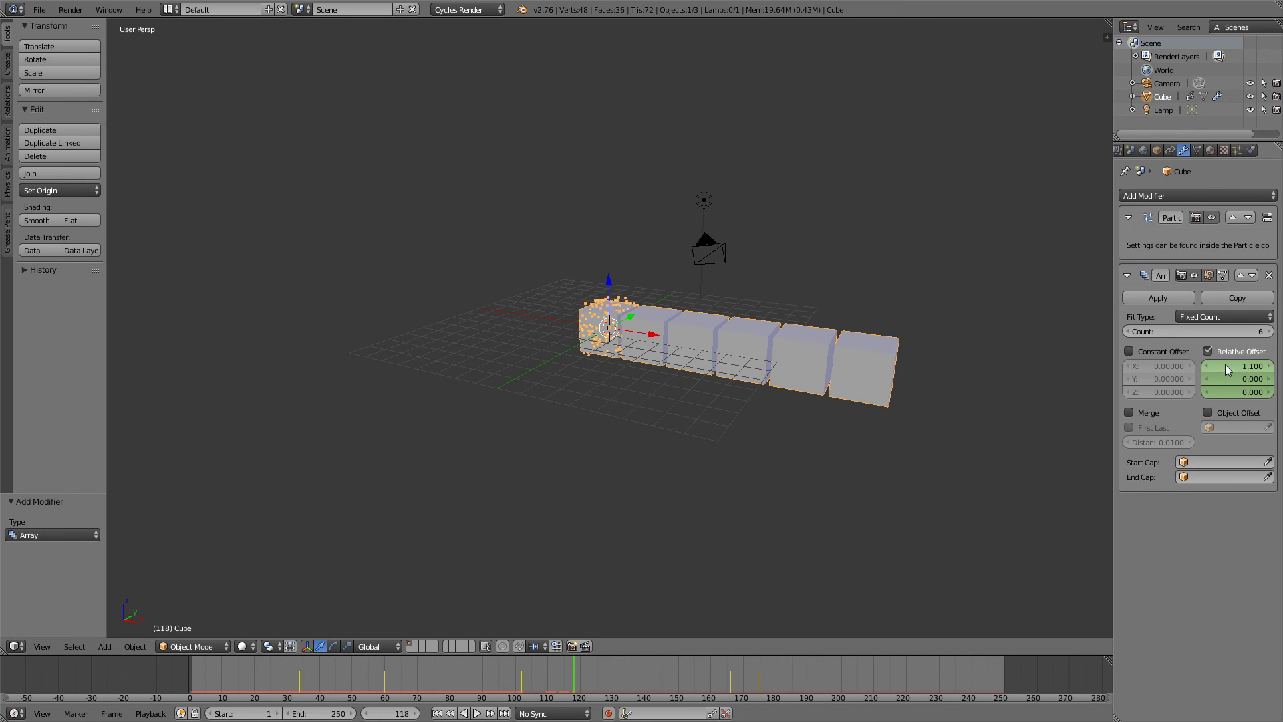
left_click_drag(1225, 363, 1270, 364)
key("i")
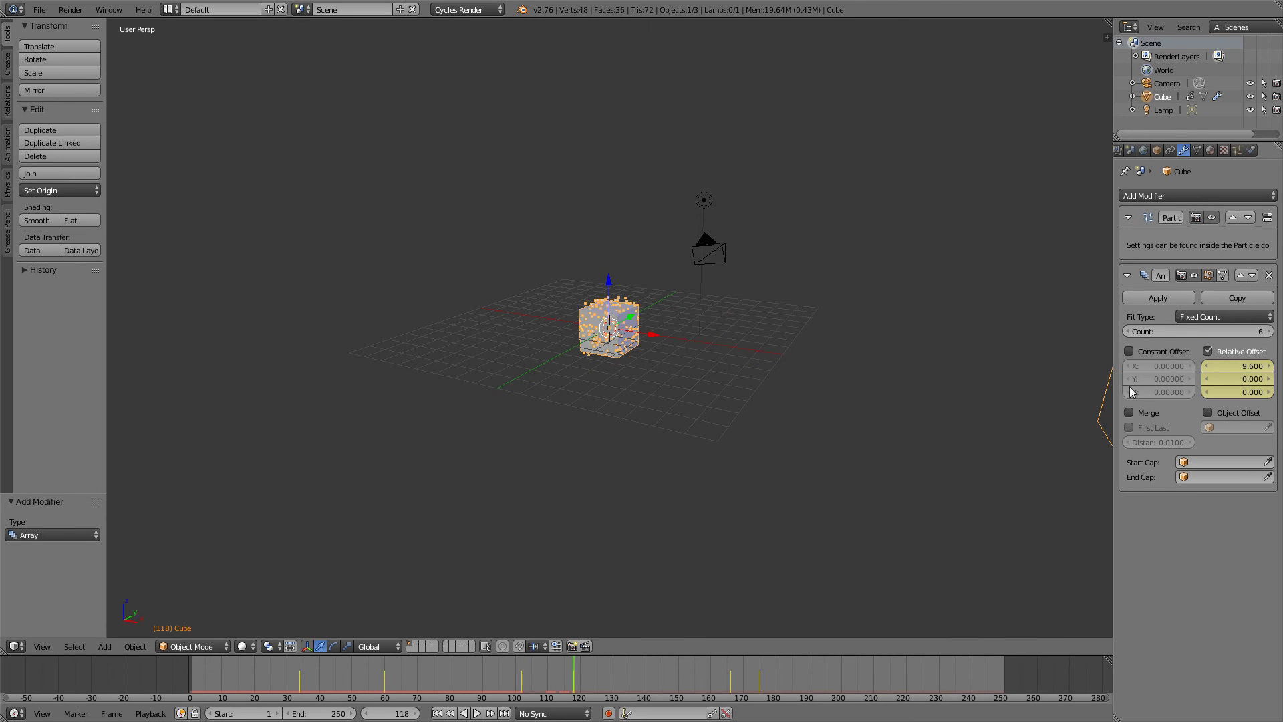
left_click(497, 659)
key("alt+a")
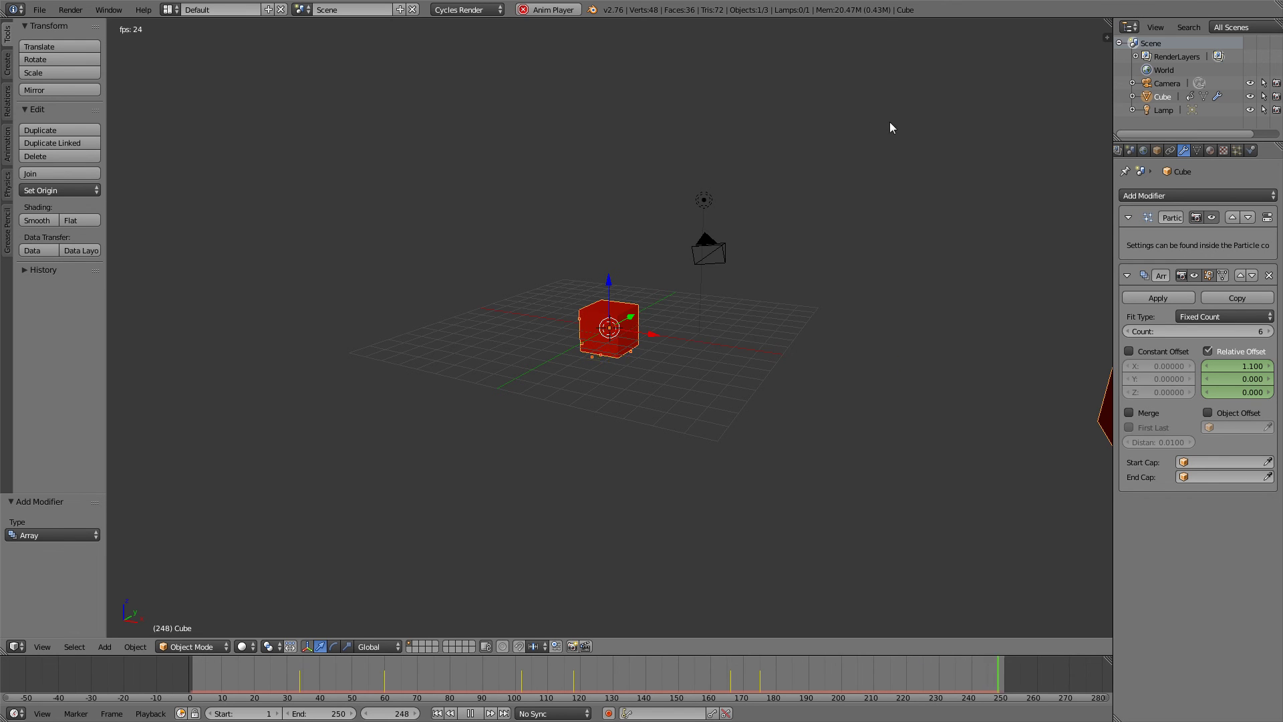
scroll(1160, 156, "up", 3)
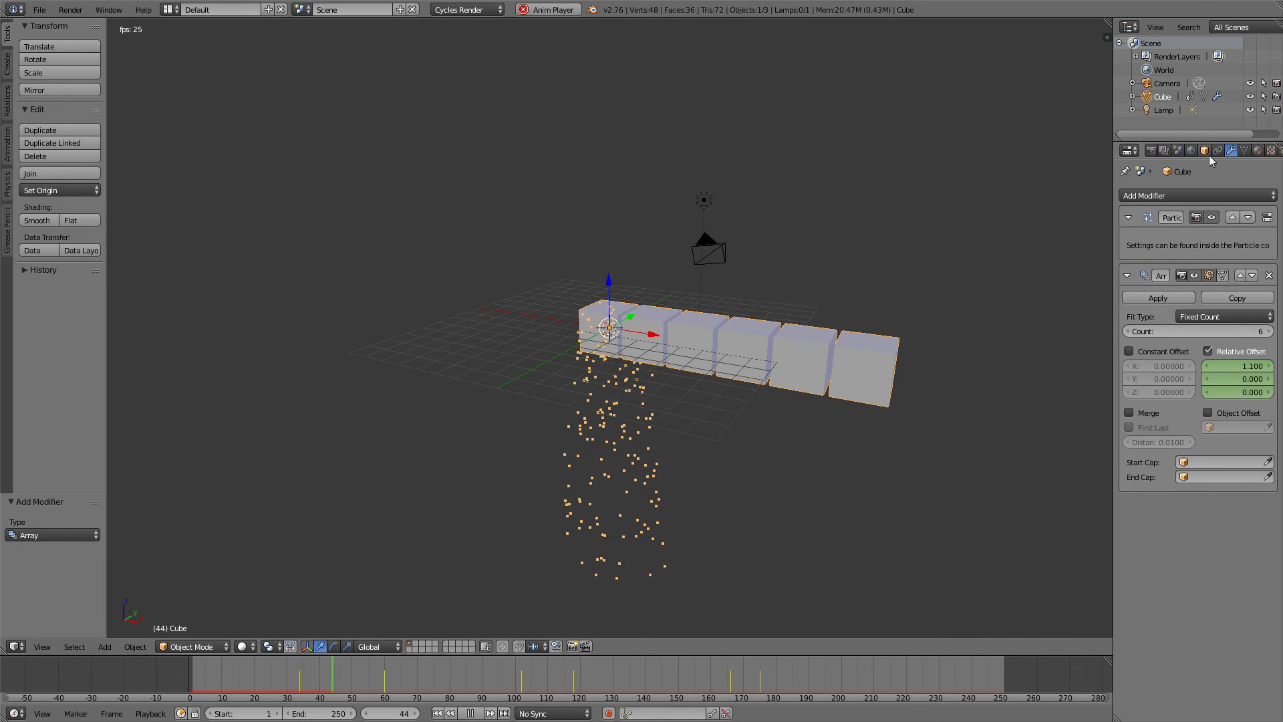